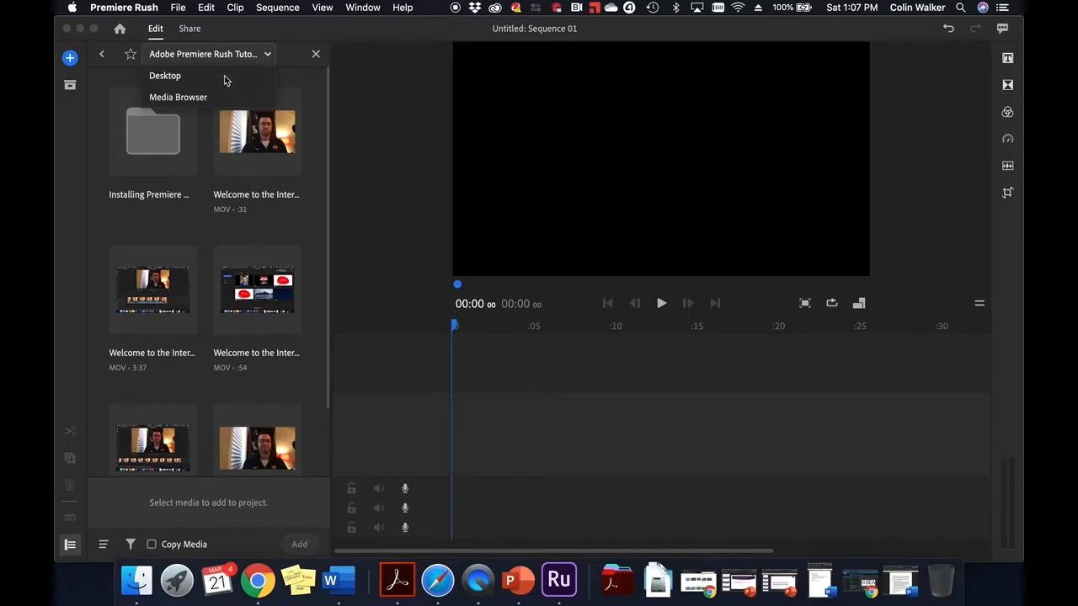
Step: Browse to the Desktop in the media browser and open the Adobe Premiere Rush tutorial folder
left_click(216, 98)
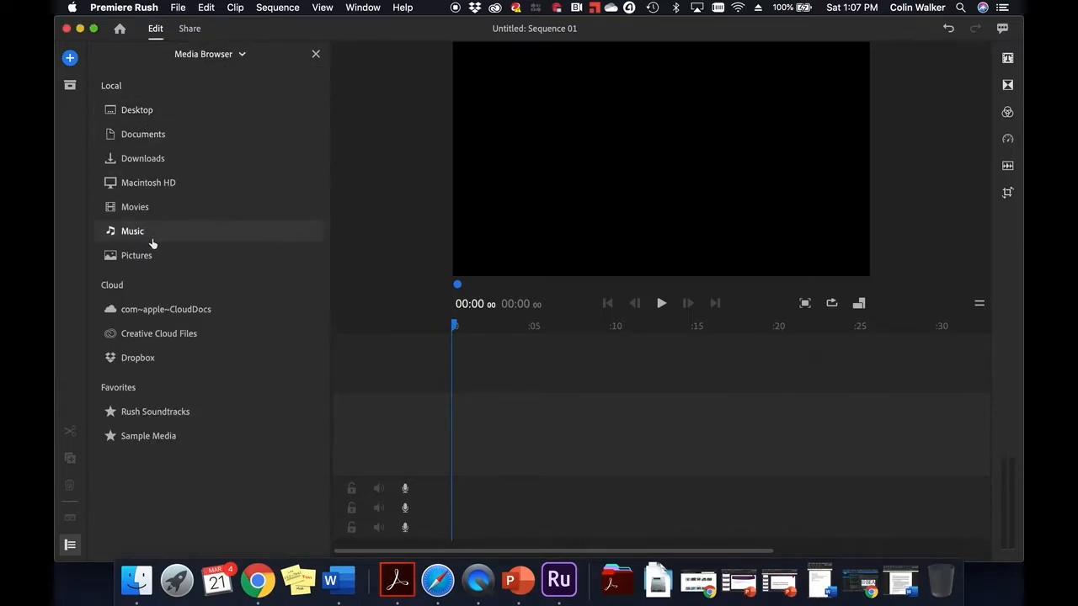
left_click(130, 112)
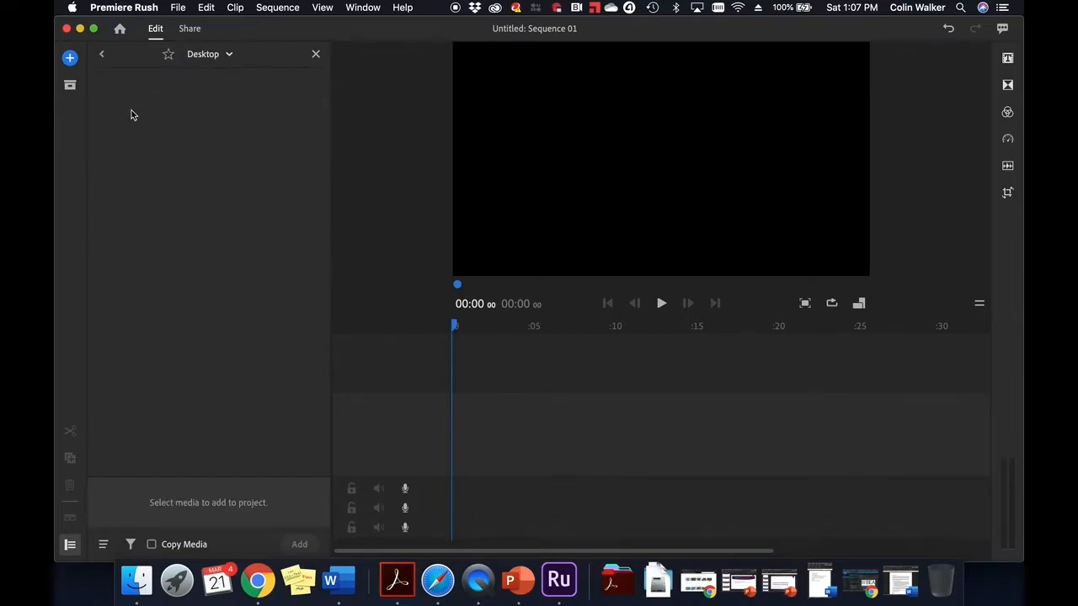
scroll(203, 278, "down", 5)
scroll(205, 299, "down", 2)
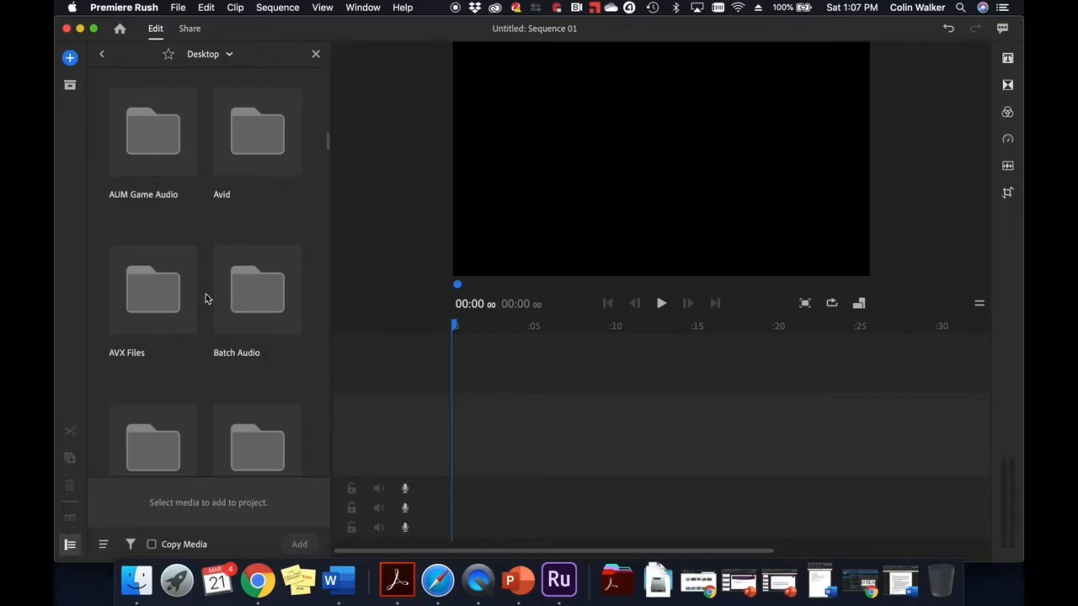
scroll(206, 298, "down", 4)
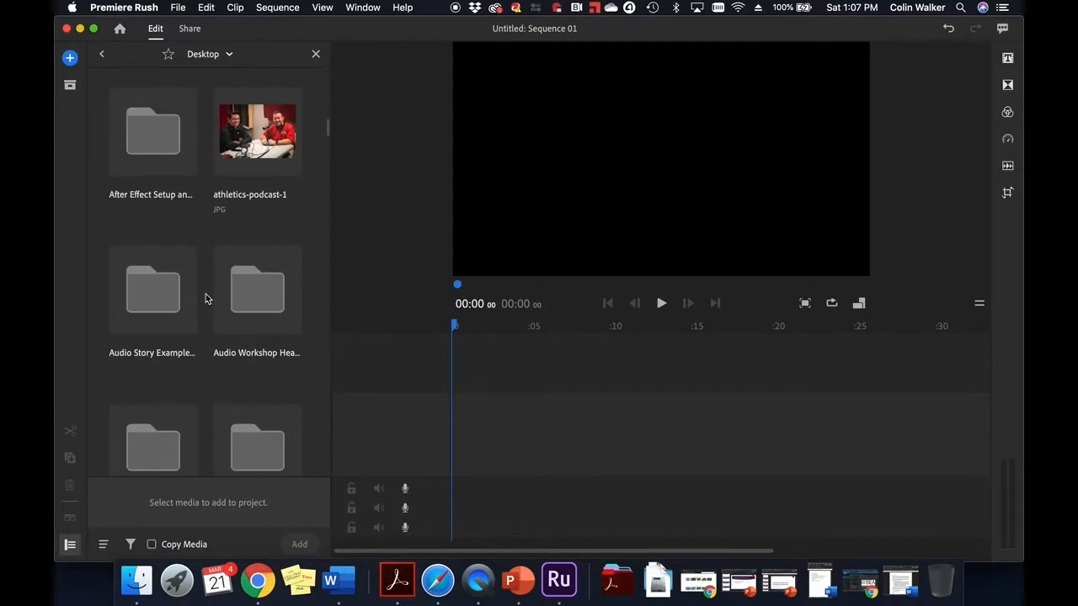
scroll(205, 297, "down", 4)
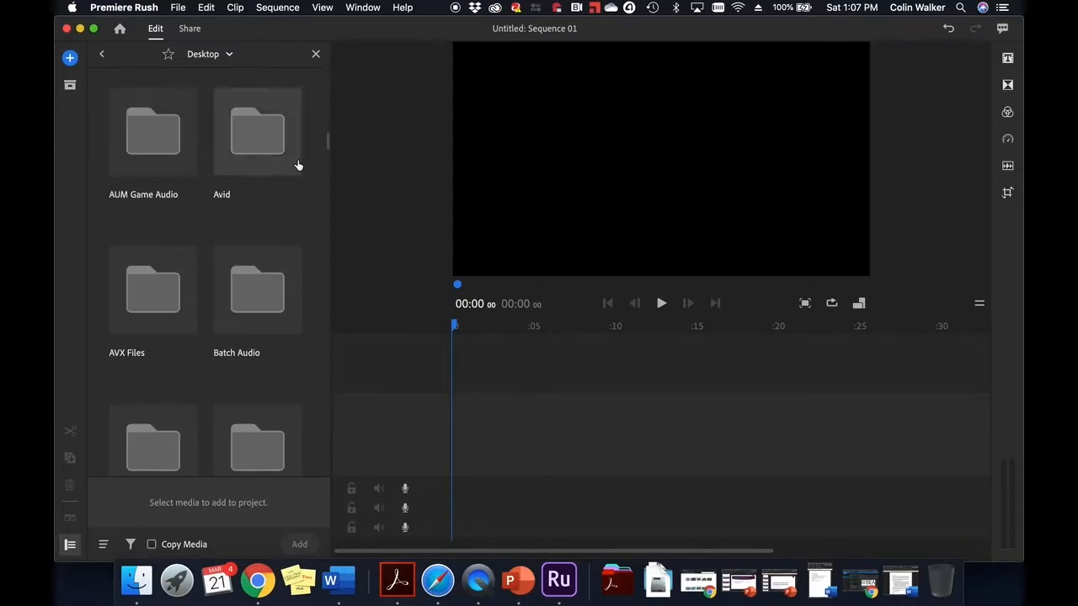
left_click_drag(328, 142, 328, 101)
double_click(280, 155)
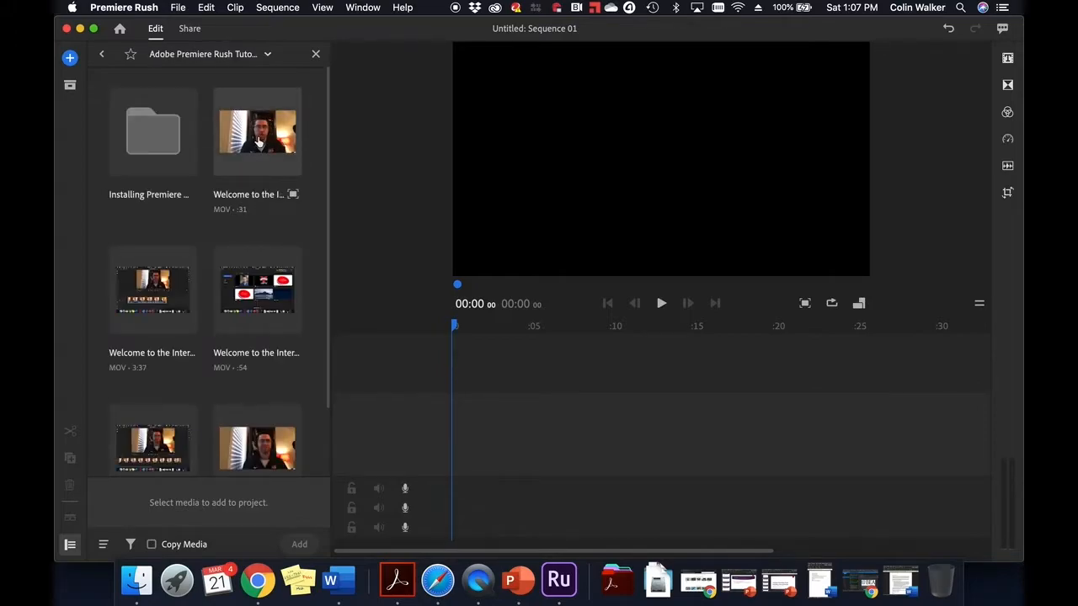
Step: Select the 31-second "Welcome to the Inter..." clip and add it to the timeline
left_click(259, 144)
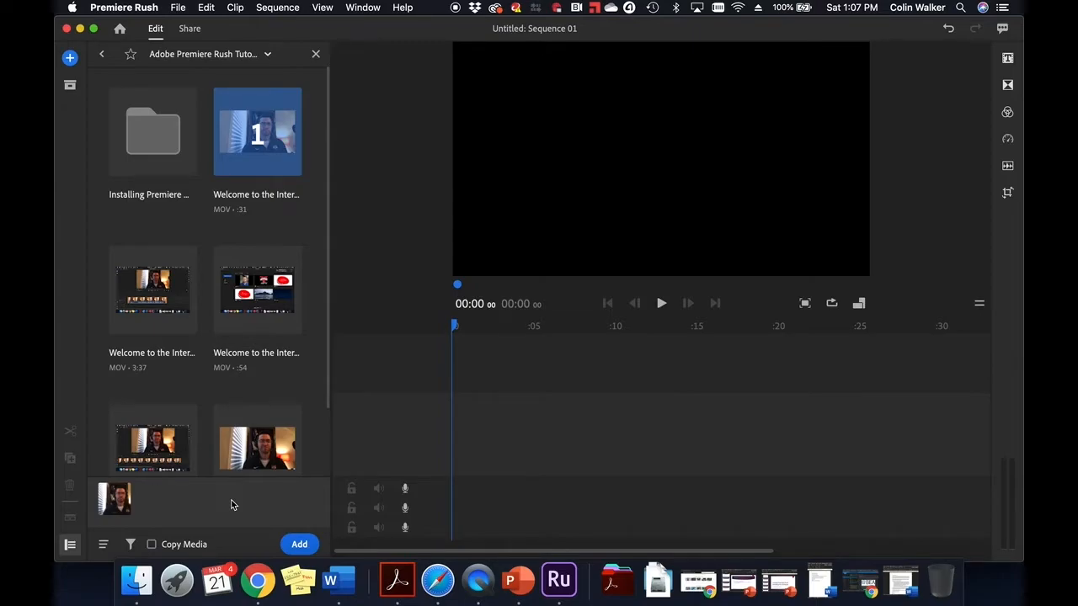
left_click(299, 545)
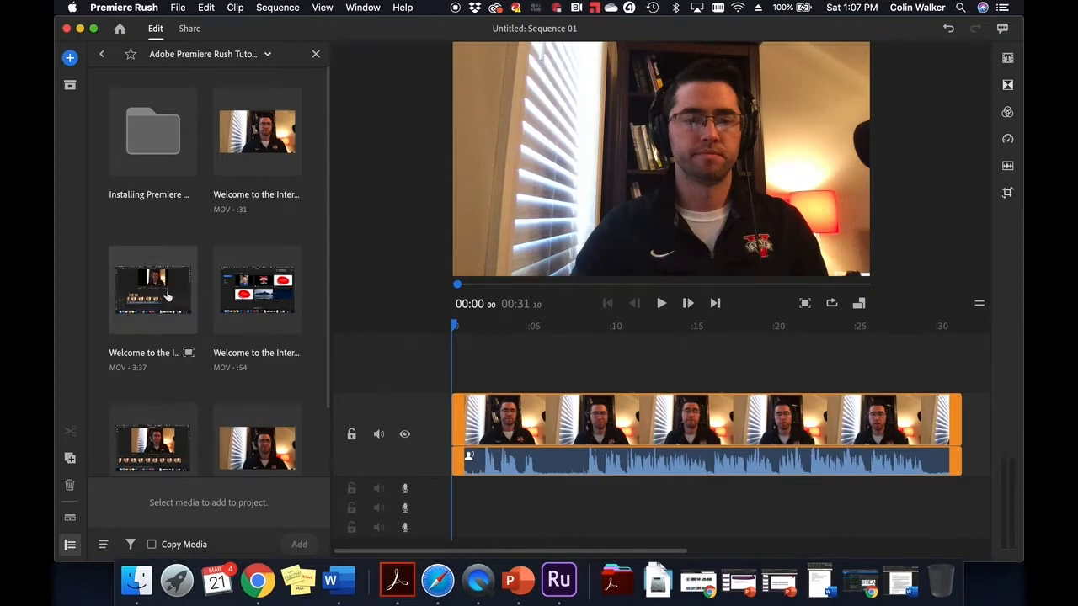
Step: Place the 3:37 clip on the track above the main clip and undo the placement
left_click_drag(156, 296, 503, 384)
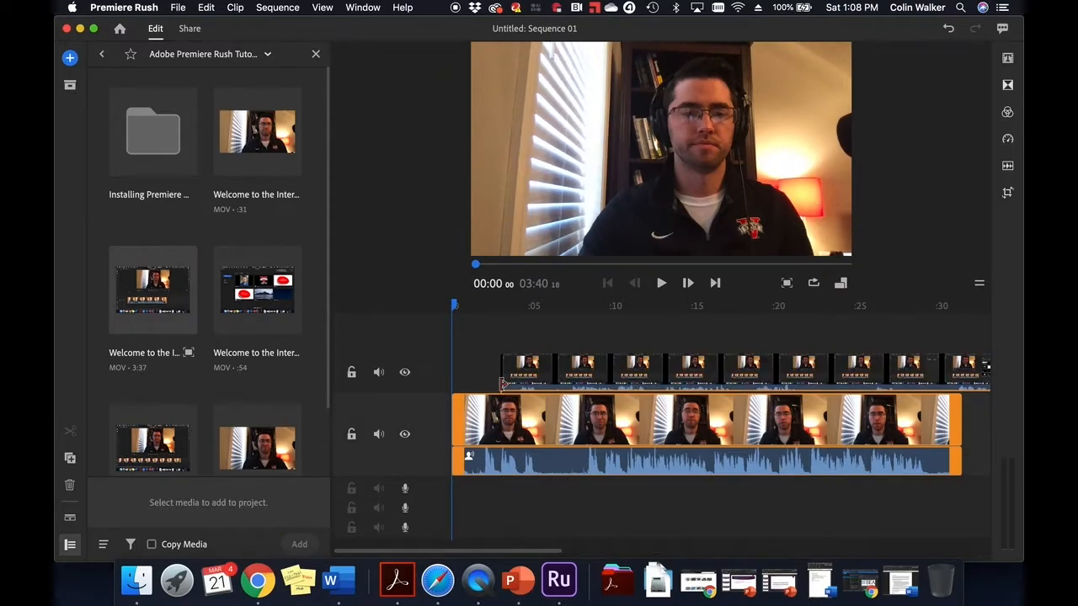
key("super+z")
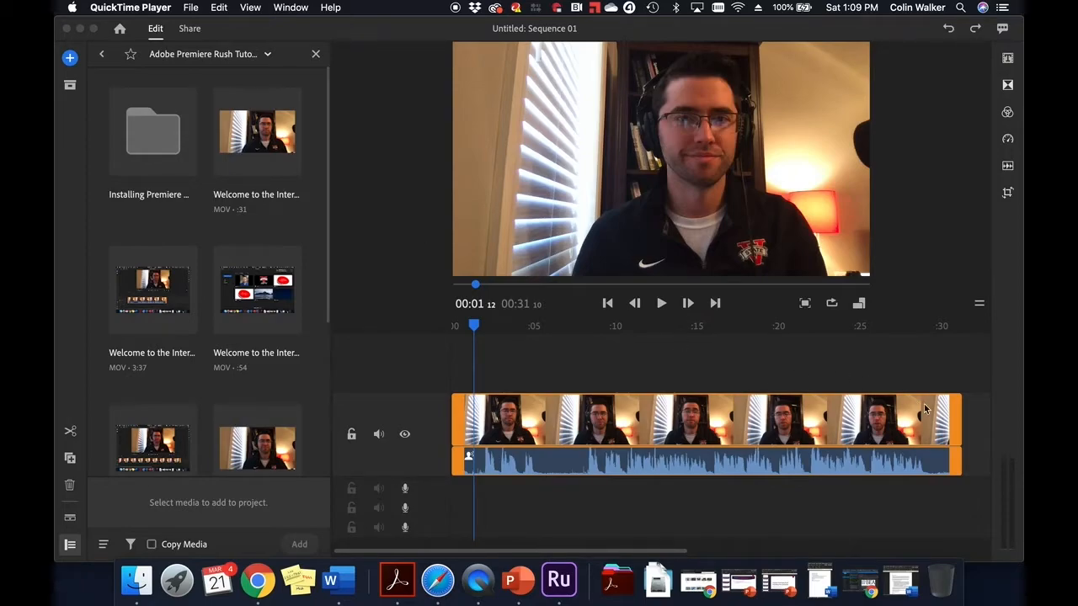
Step: Collapse the expanded audio of the timeline clip and try extending the clip's end and start edges
left_click(955, 418)
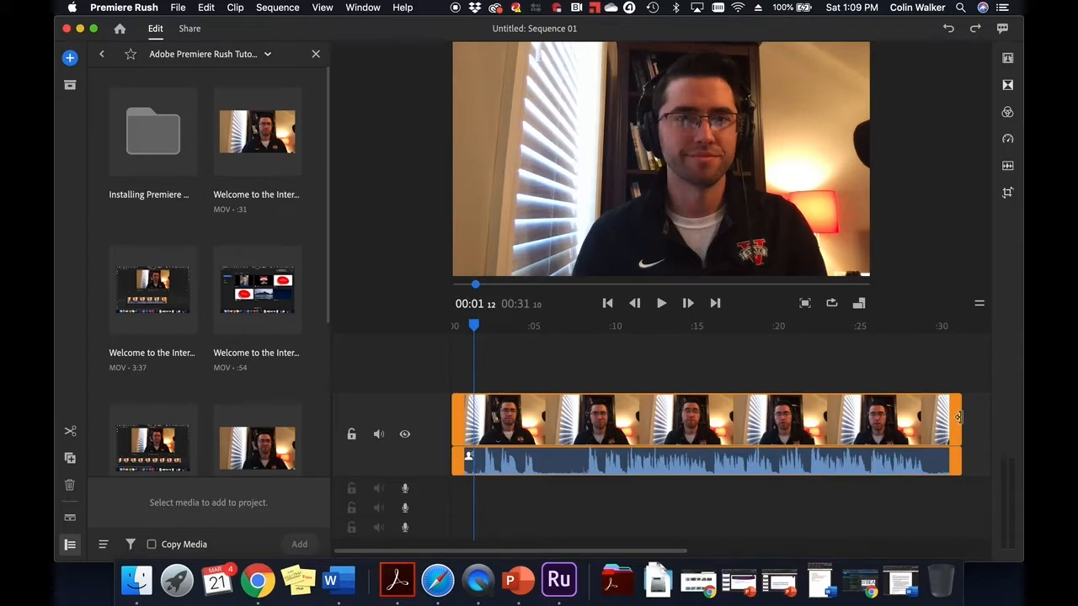
mouse_move(959, 416)
left_mouse_down()
mouse_move(835, 414)
mouse_move(956, 406)
left_mouse_up()
left_click(71, 520)
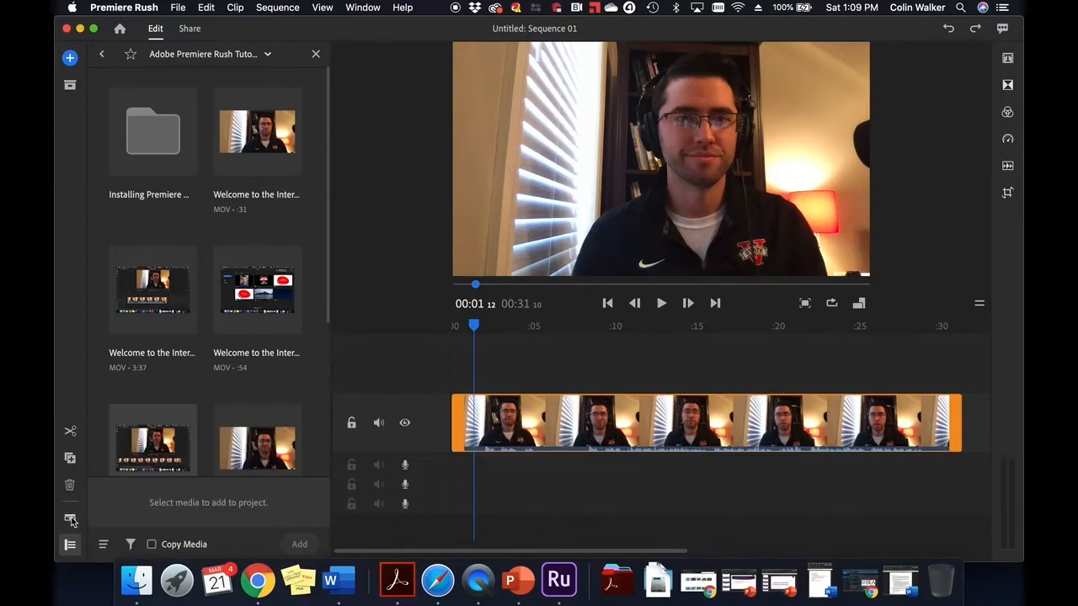
left_click_drag(955, 419, 979, 406)
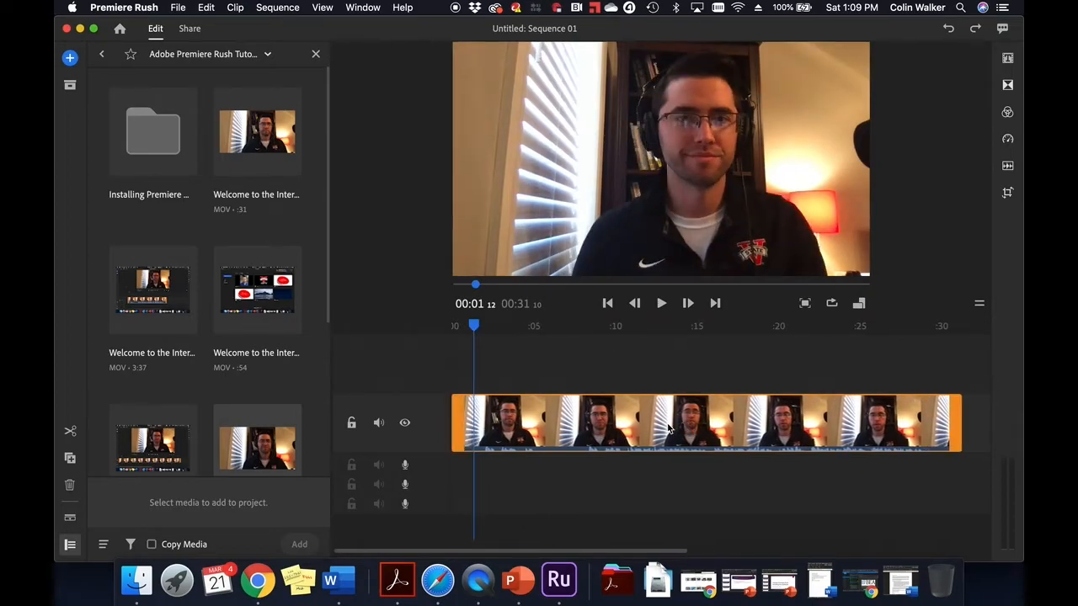
left_click_drag(457, 409, 373, 392)
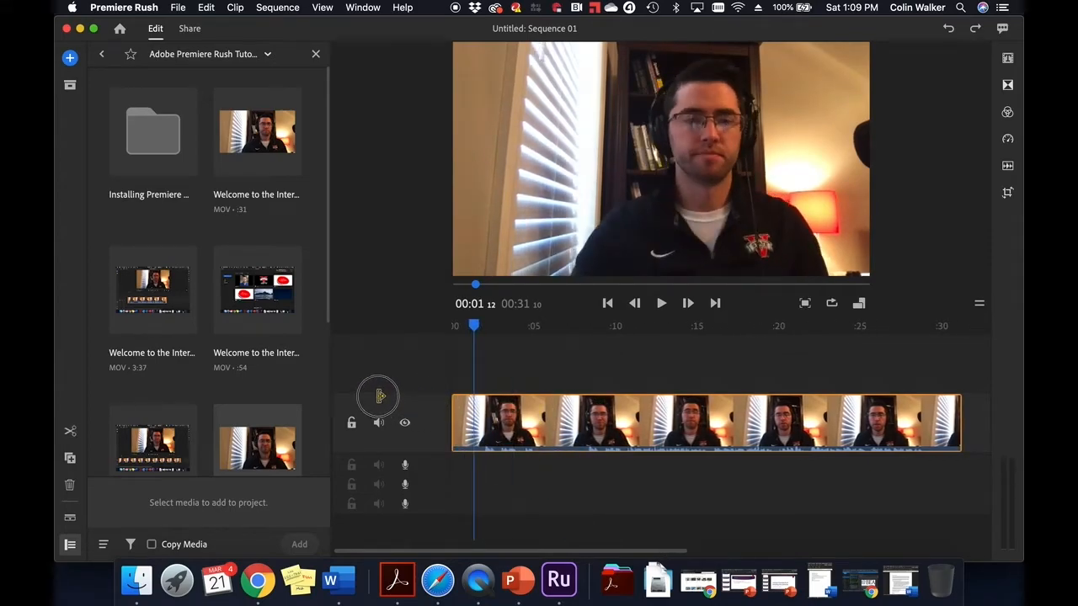
Step: Split the timeline clip at 00:06:21
left_click(475, 328)
left_click_drag(474, 328, 561, 324)
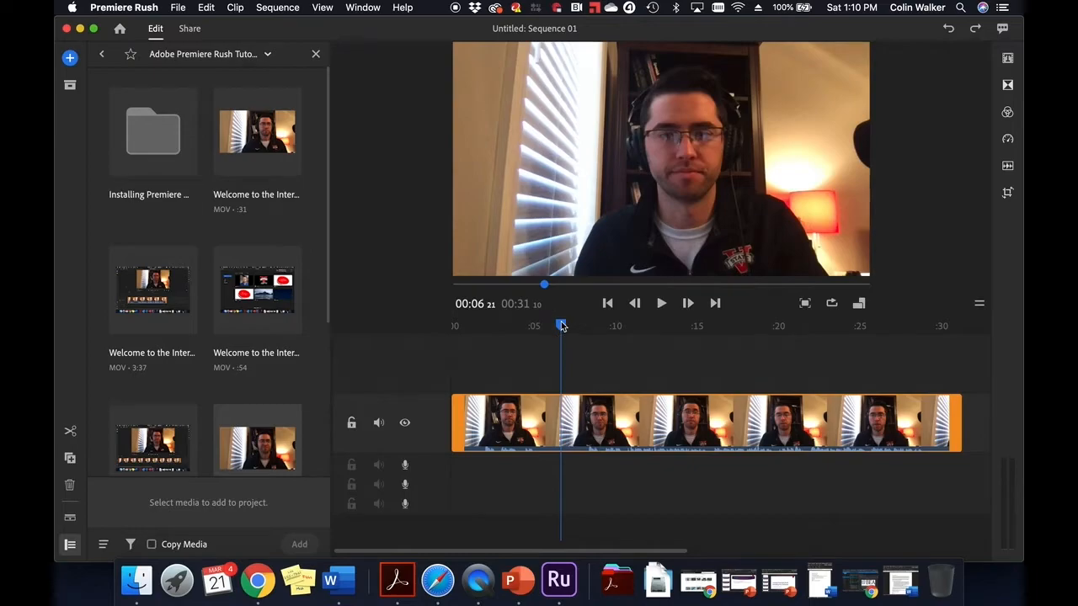
left_click(71, 434)
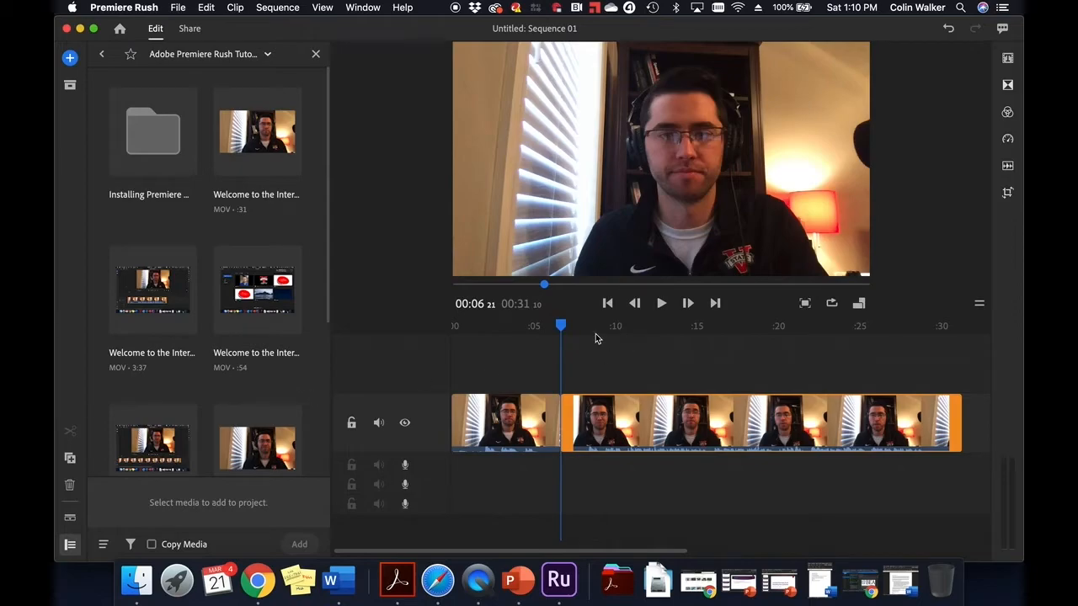
mouse_move(563, 327)
left_mouse_down()
mouse_move(575, 327)
mouse_move(563, 329)
left_mouse_up()
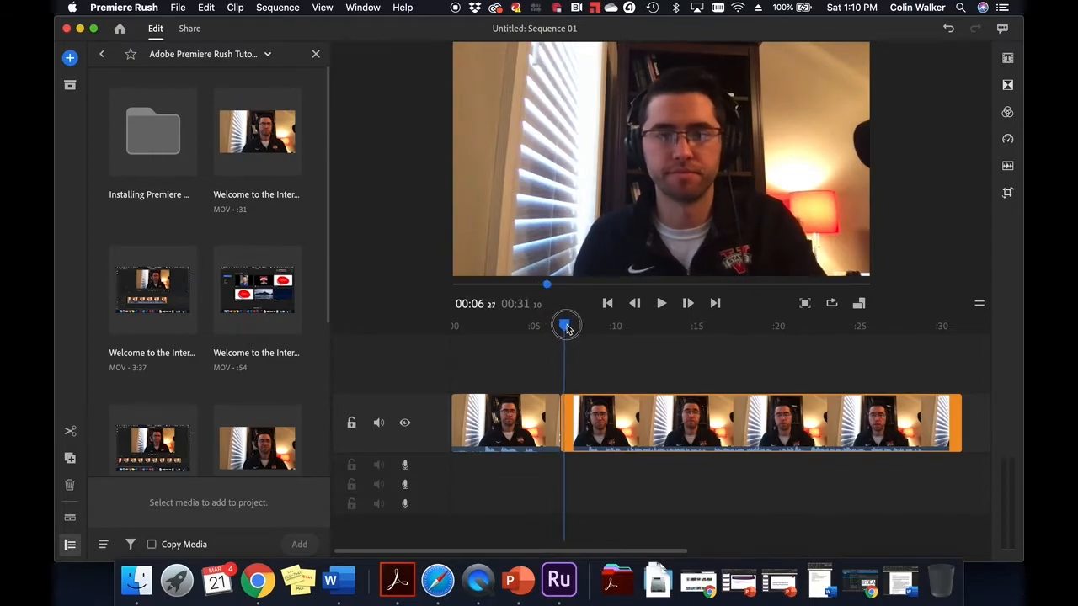
Step: Delete the first segment of the split clip and undo the deletion
left_click(509, 443)
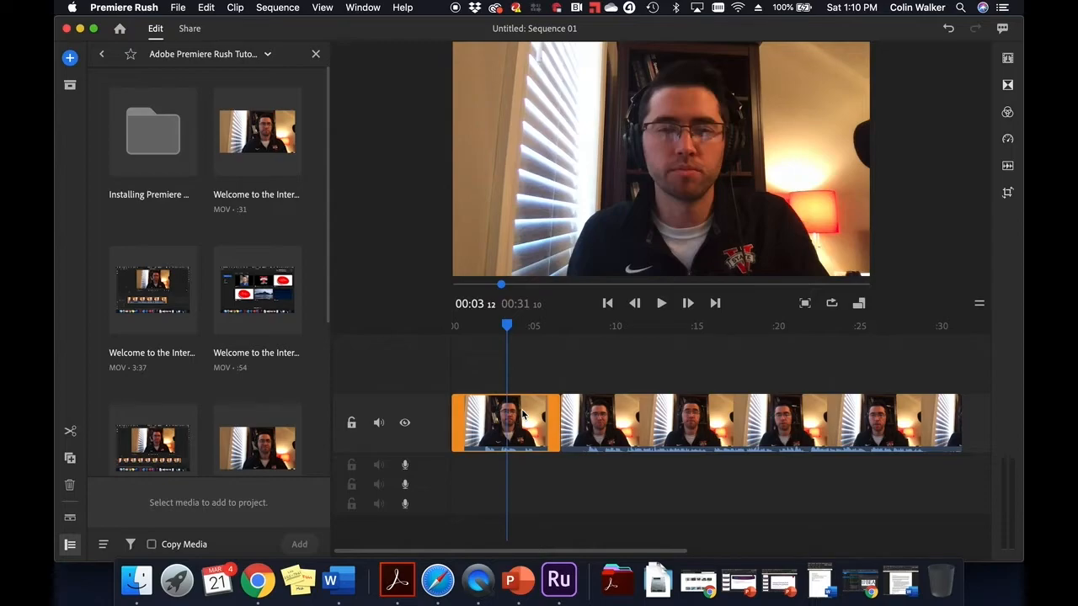
key("Delete")
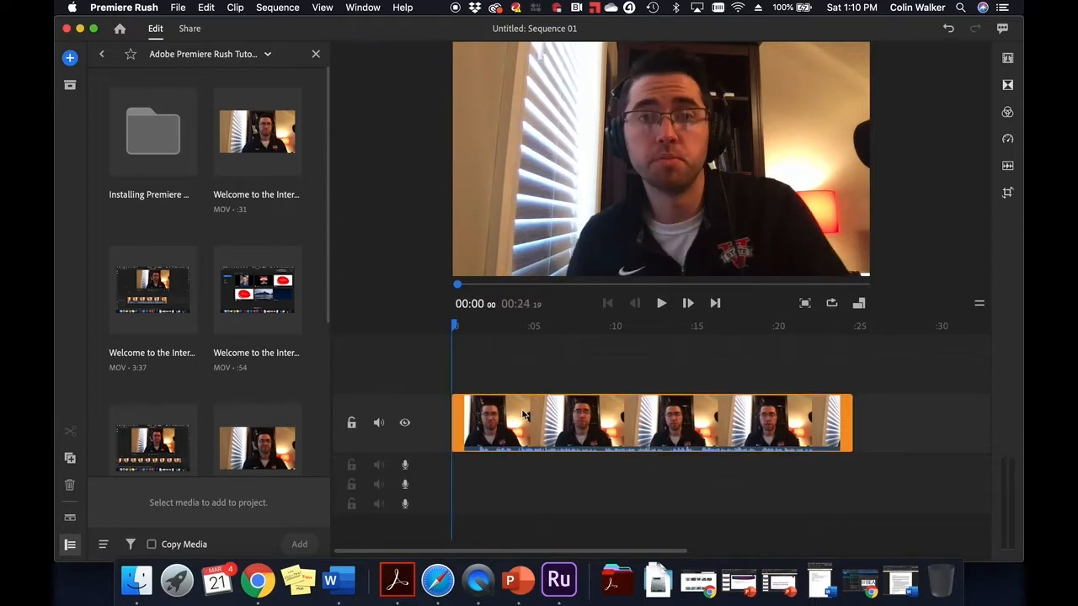
key("super+z")
Step: Extend the end edge of the first segment by about one second
left_click(522, 415)
mouse_move(556, 414)
left_mouse_down()
mouse_move(512, 413)
mouse_move(572, 413)
left_mouse_up()
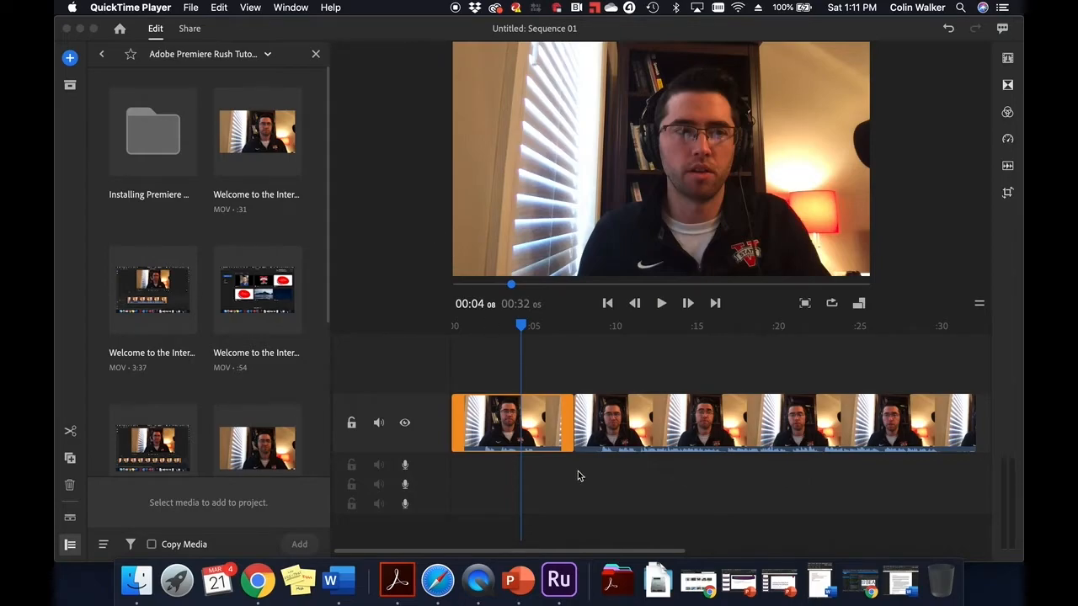
Step: Try deleting the extended first segment twice, undoing each deletion
left_click(512, 423)
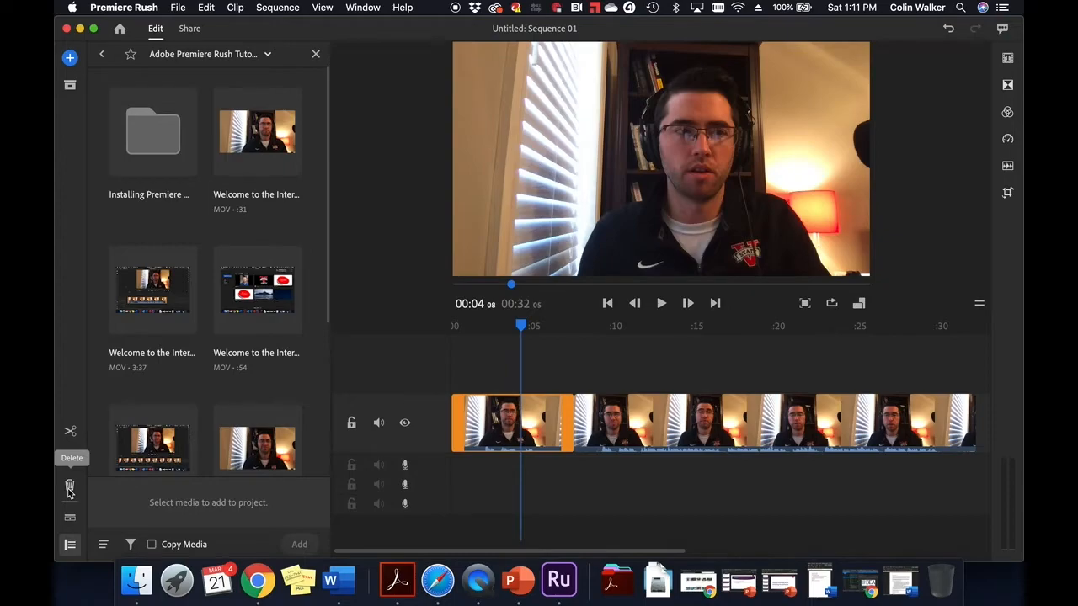
left_click(70, 488)
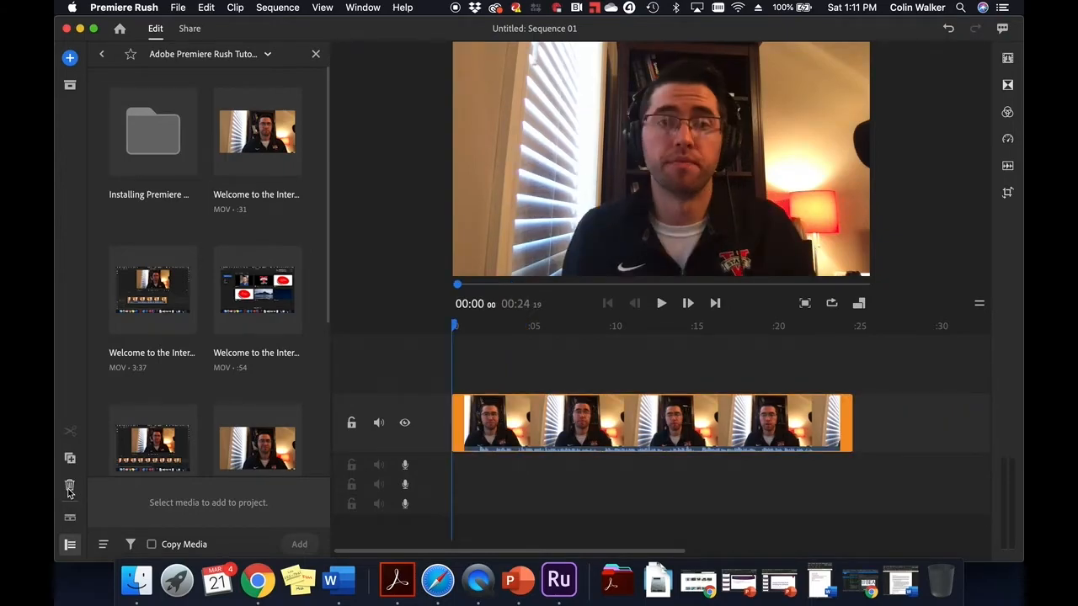
key("super+z")
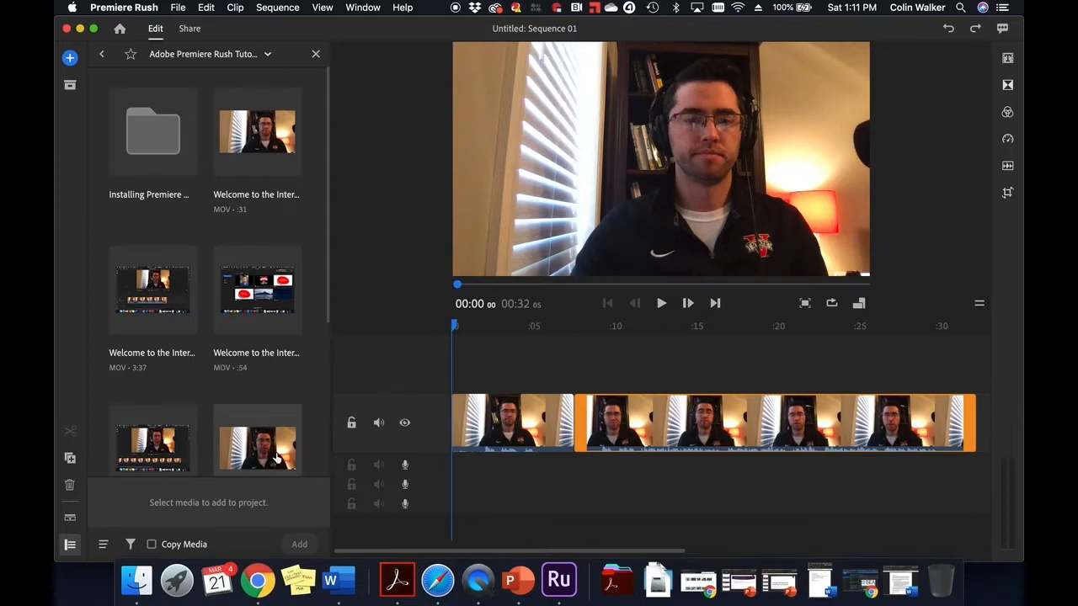
left_click(526, 413)
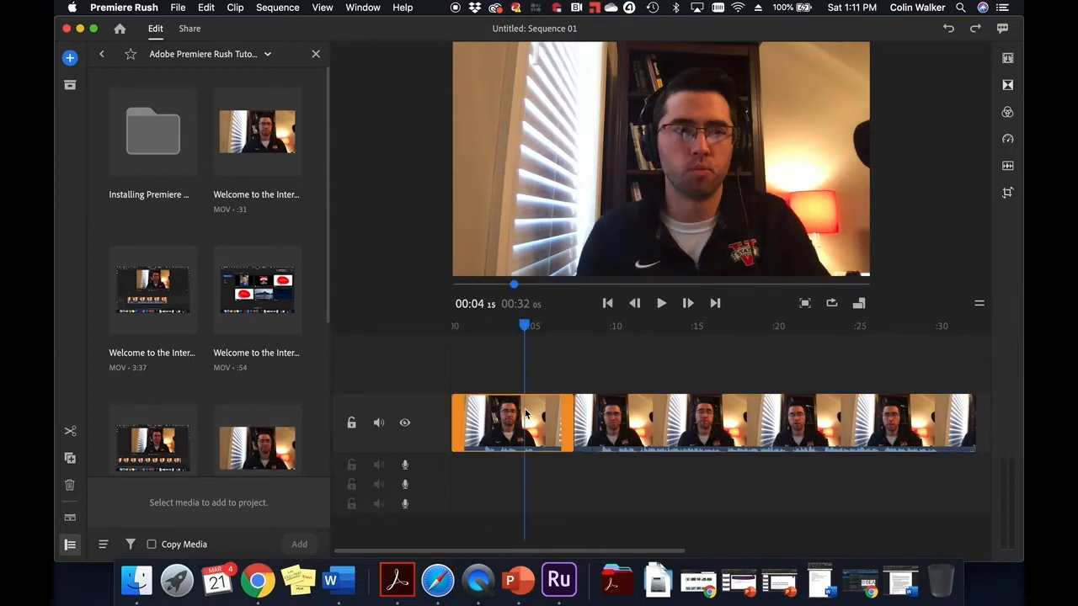
key("Delete")
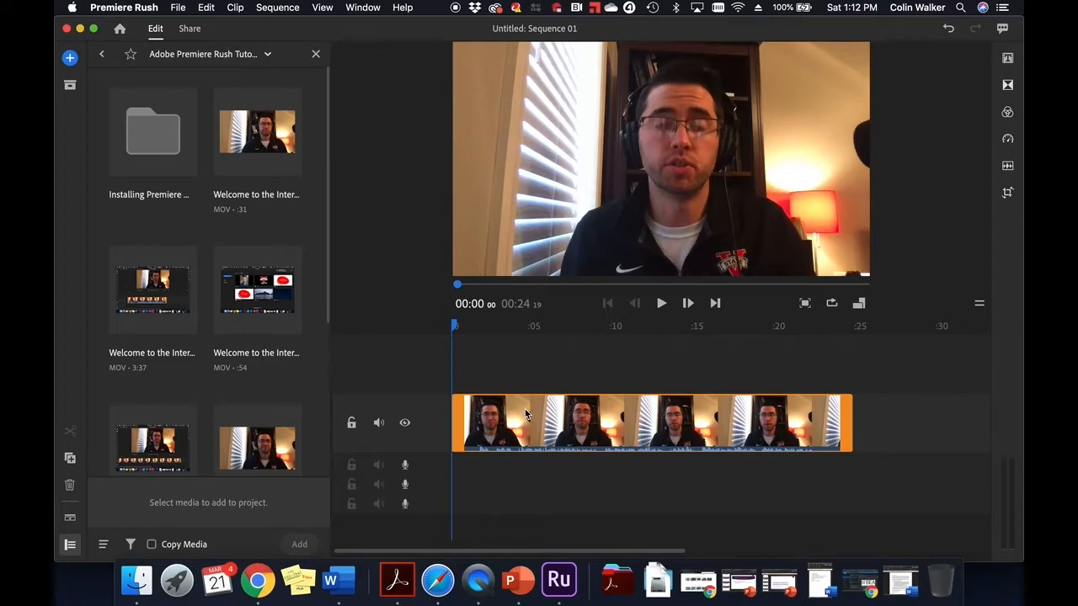
key("super+z")
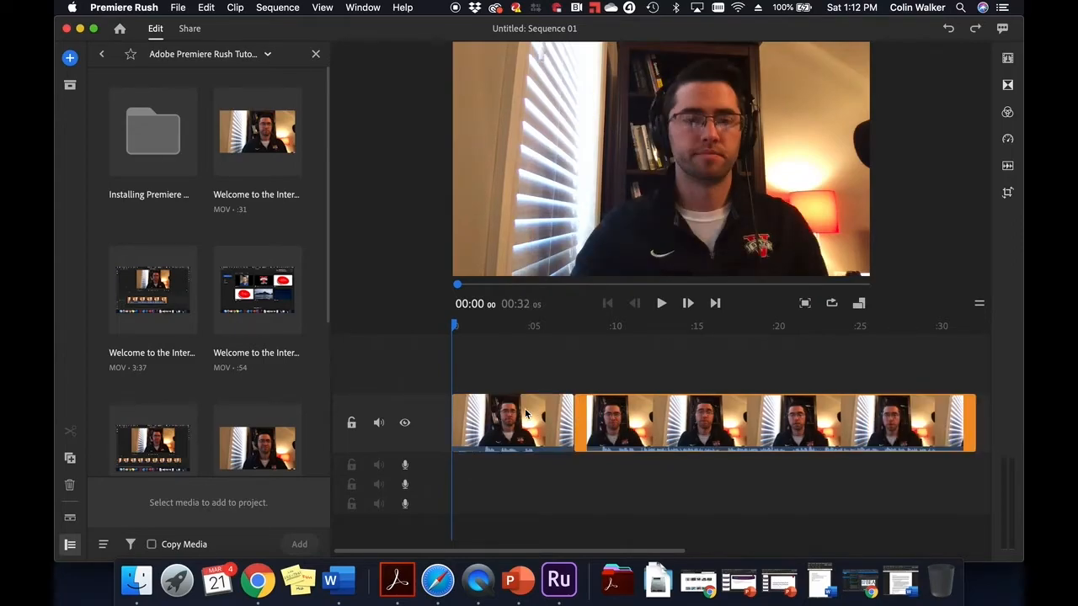
Step: Lock the main video track, try selecting a clip on it, unlock it, and toggle its video off and on
left_click(352, 424)
left_click(546, 406)
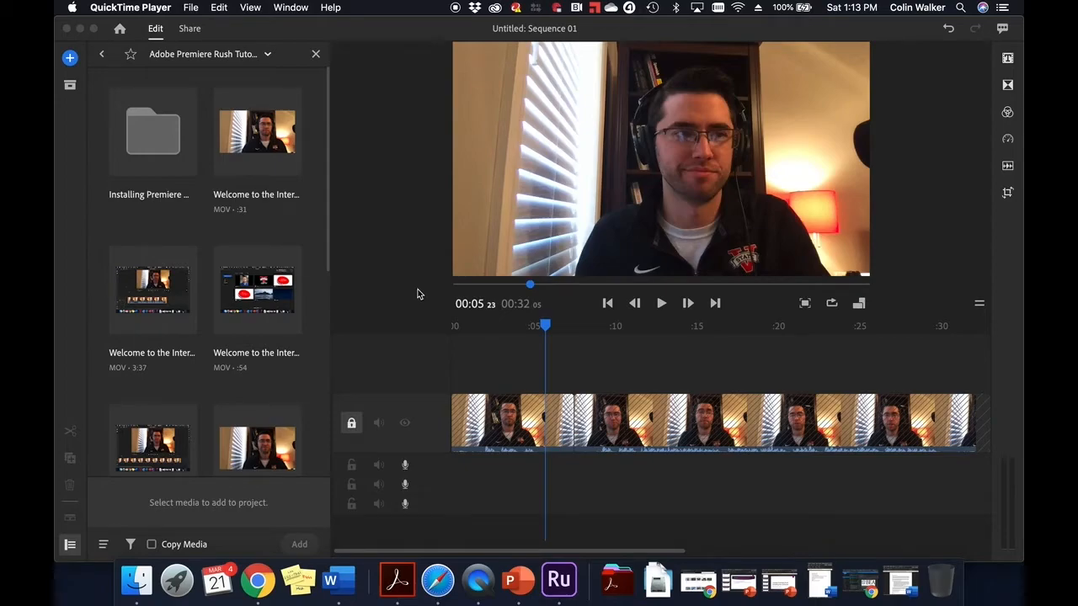
left_click(351, 426)
left_click(352, 426)
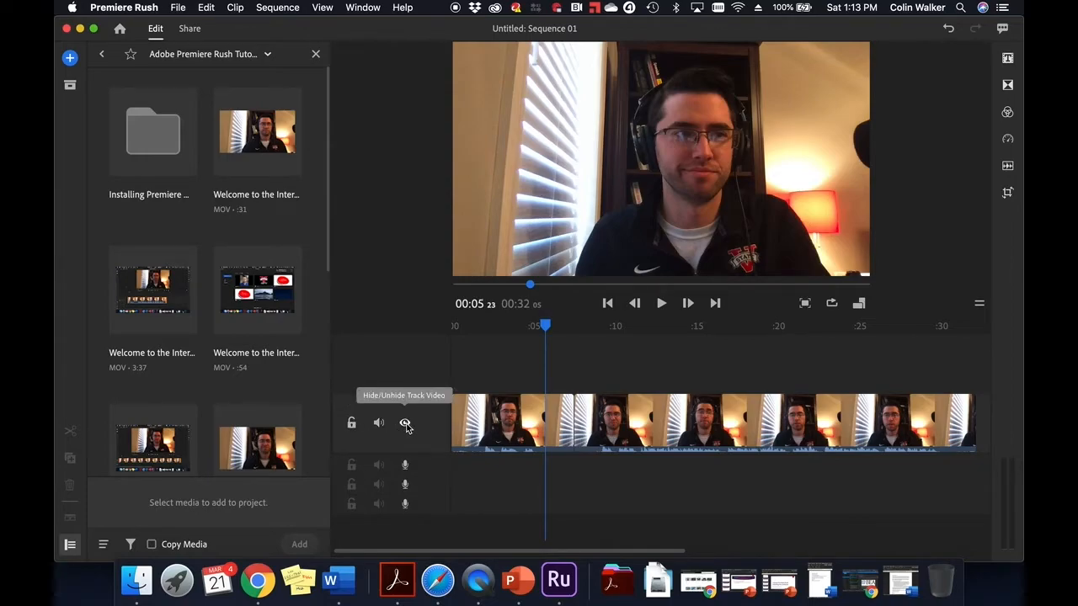
left_click(405, 424)
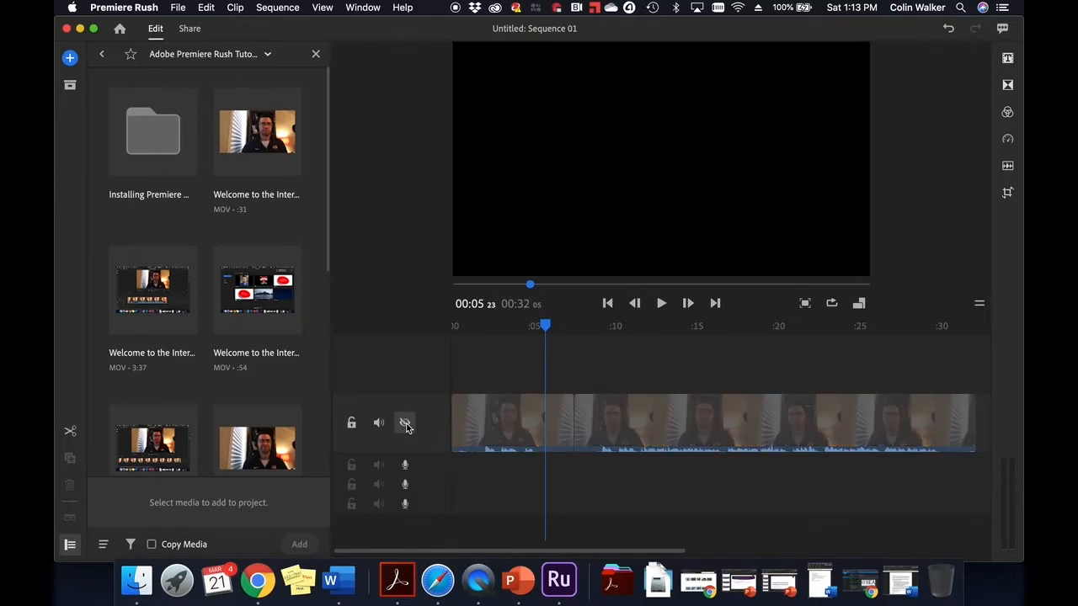
left_click(405, 424)
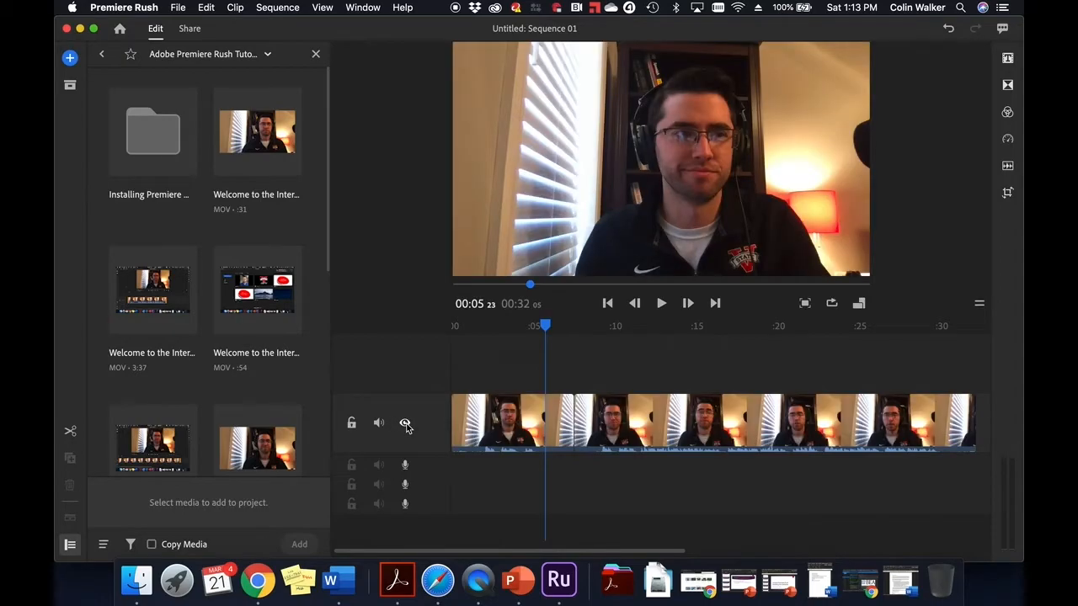
Step: Place the 54-second screen-recording clip on the track above the main video, starting at about 4 seconds
scroll(269, 387, "down", 5)
scroll(269, 387, "up", 5)
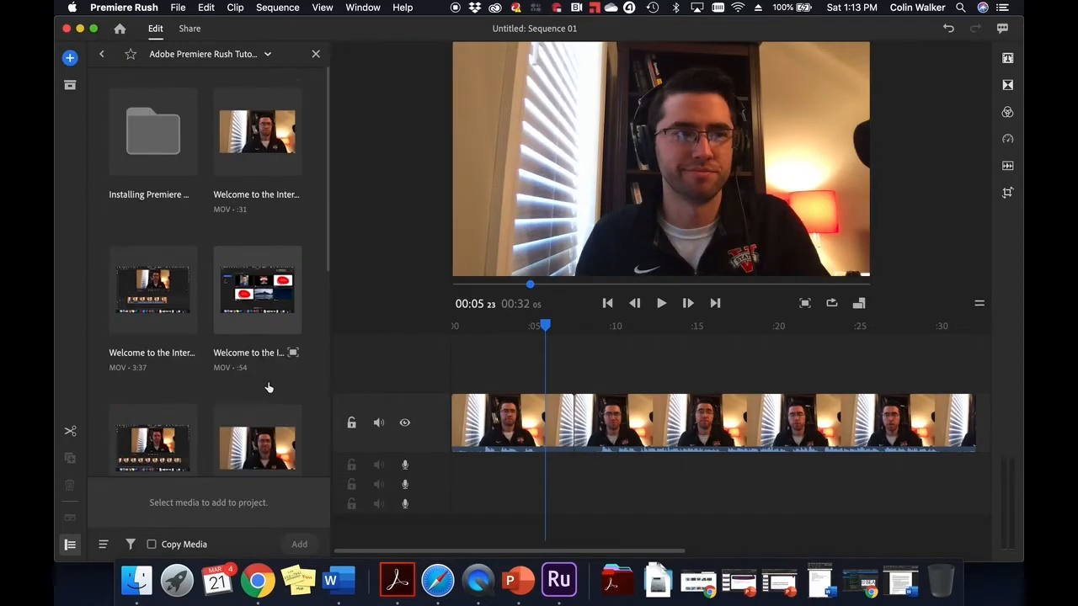
left_click(262, 299)
left_click_drag(261, 299, 511, 387)
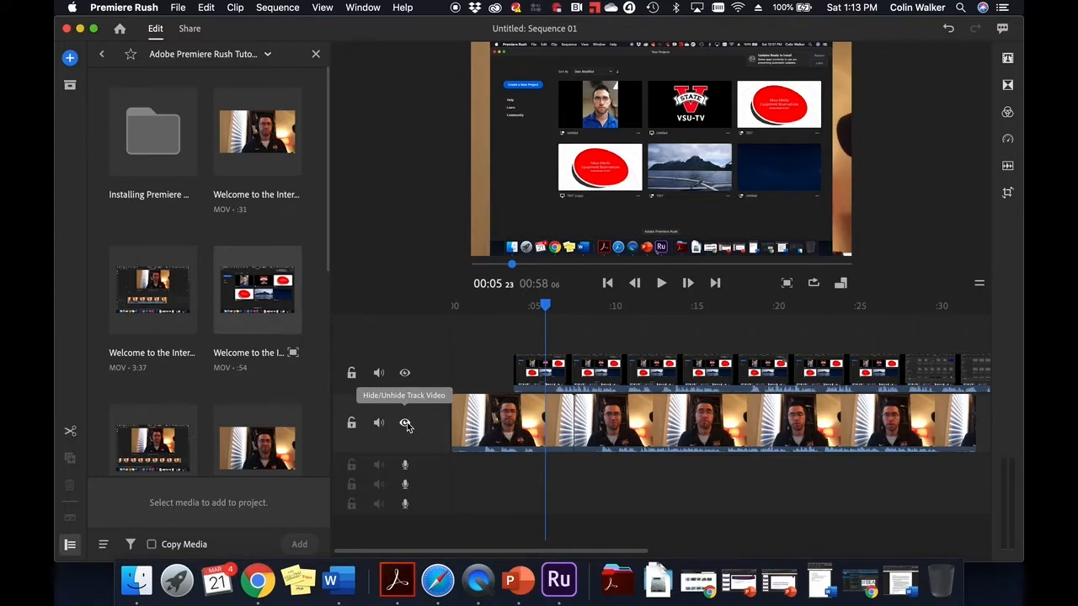
Step: Hide the main track's video to view only the overlaid clip, and show it again
left_click(405, 423)
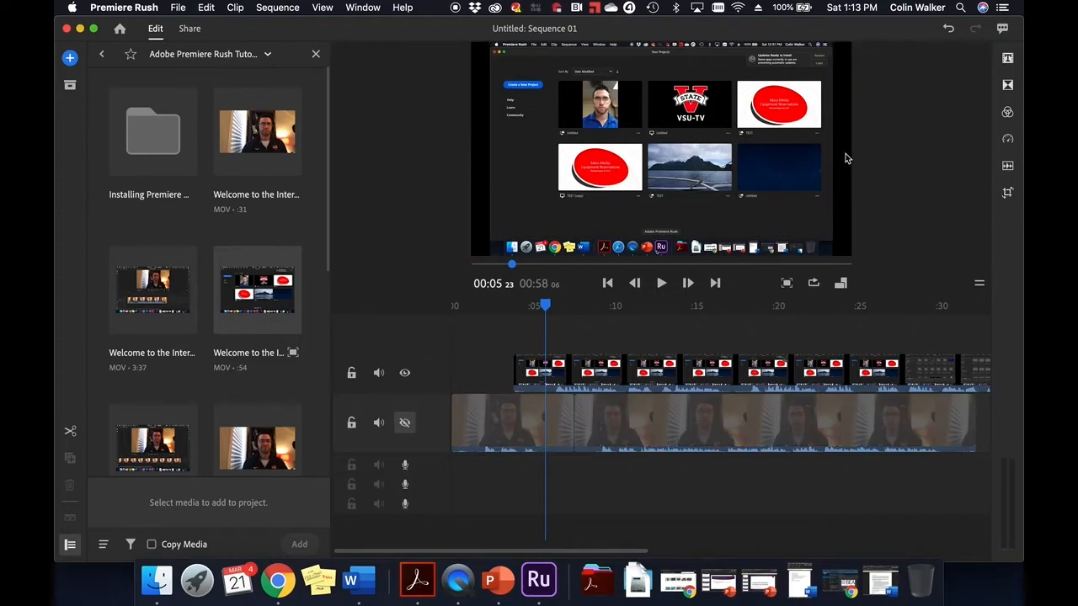
left_click(403, 423)
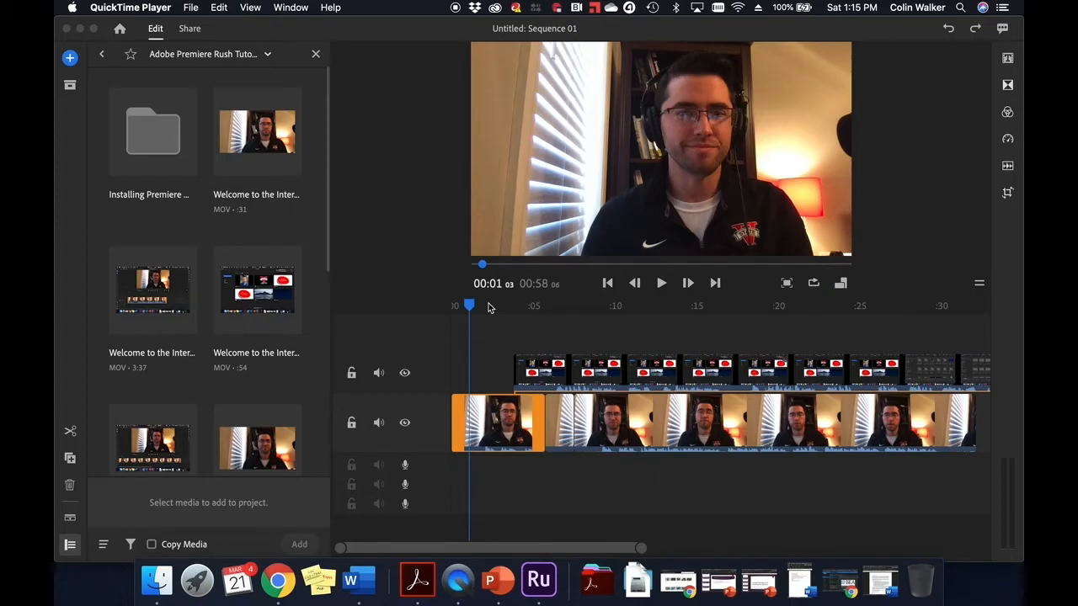
Step: Split the longer clip on the main video track at 00:12:19 and again at 00:16:14
left_click(469, 305)
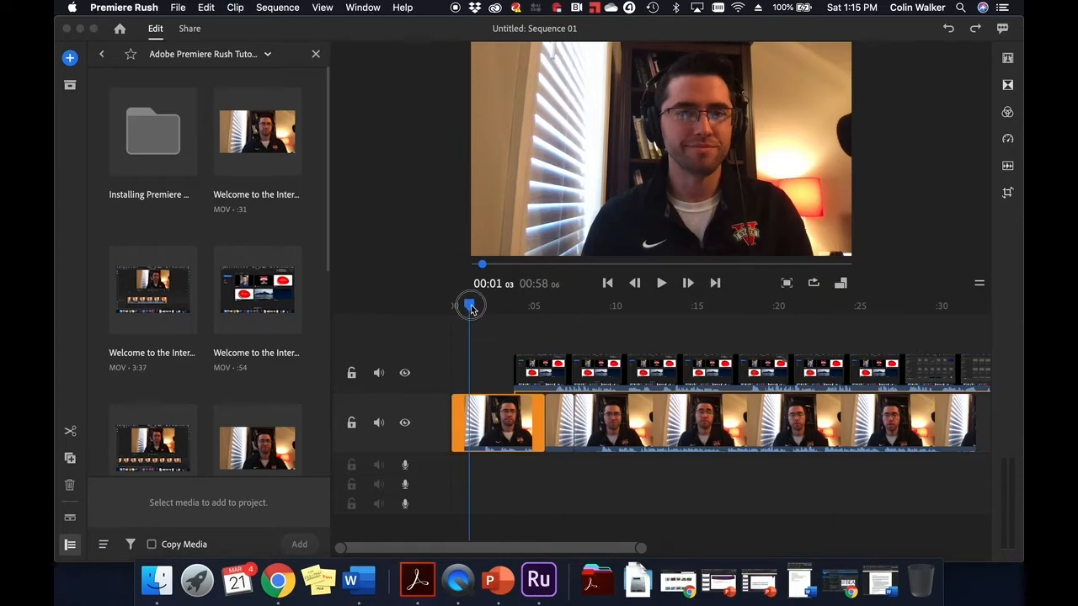
left_click_drag(493, 306, 611, 318)
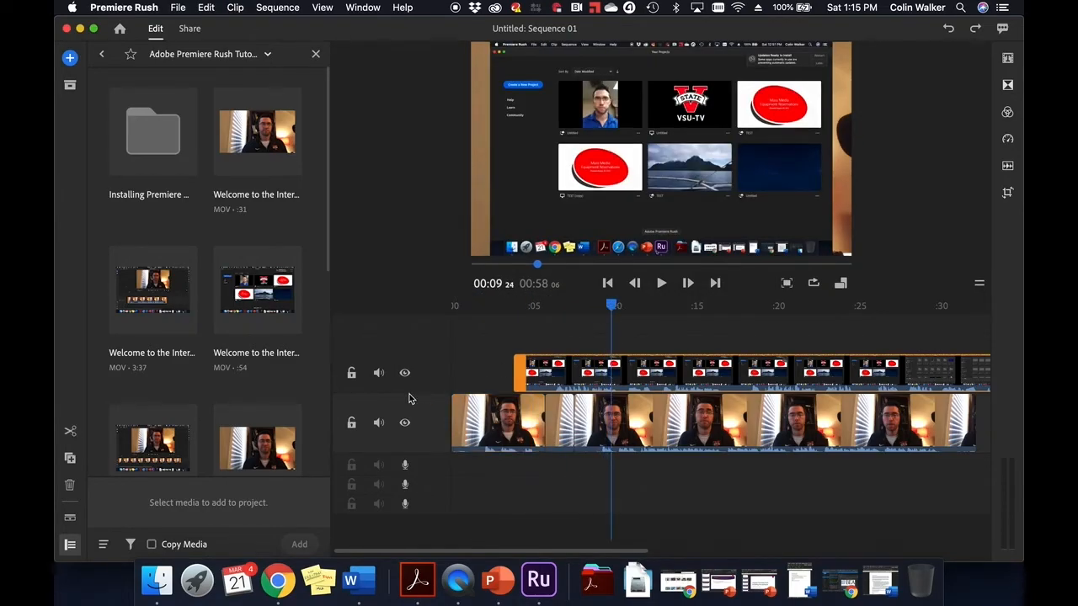
left_click(657, 419)
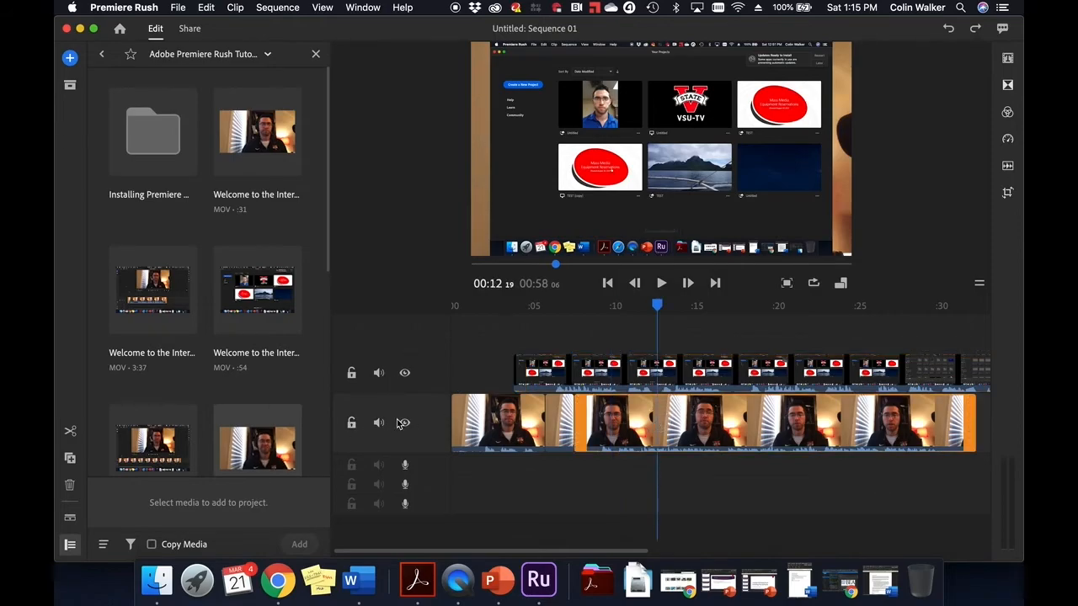
left_click(70, 431)
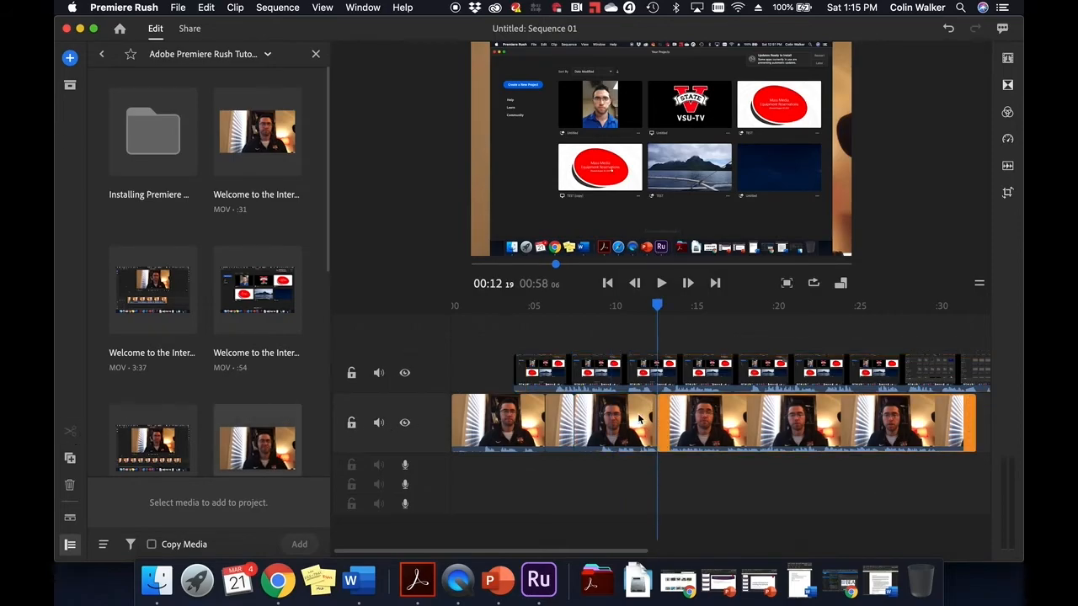
left_click_drag(665, 316, 719, 306)
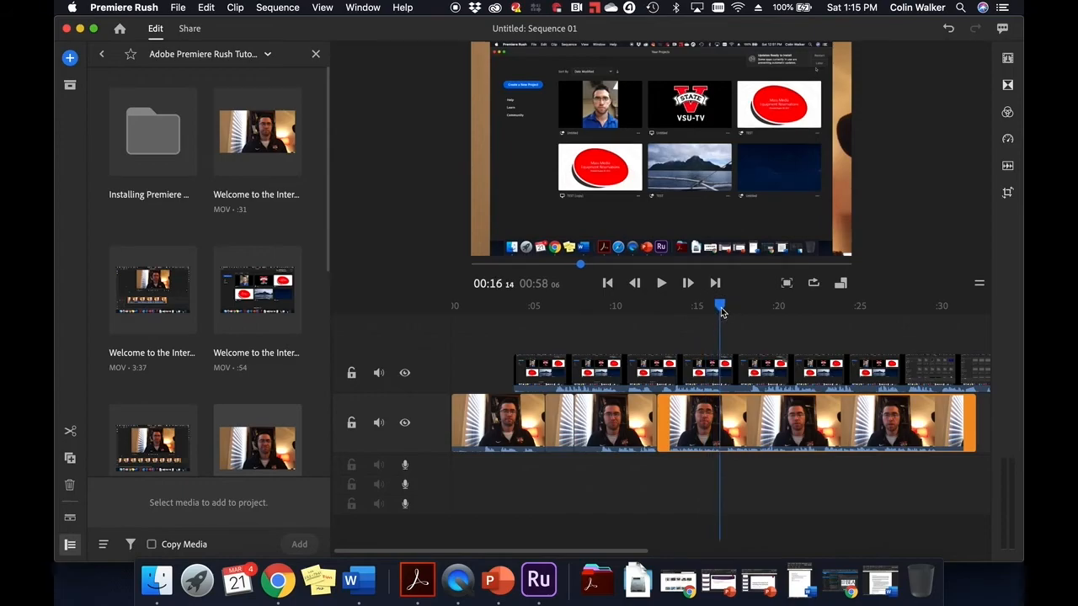
left_click(70, 431)
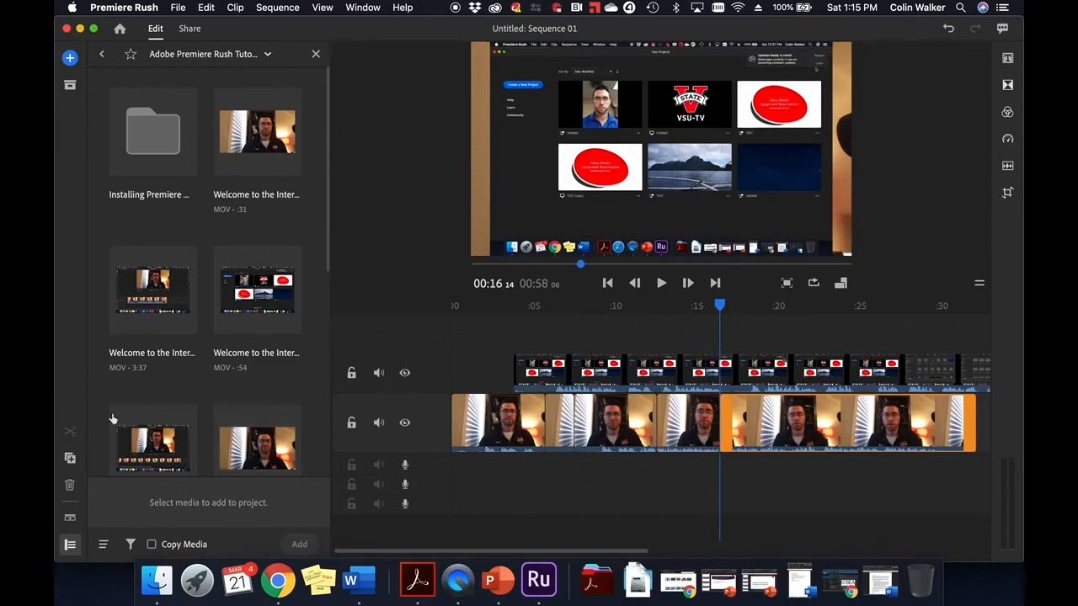
Step: Try deleting the short main-track segment between the two new cuts, and undo the deletion
left_click(684, 430)
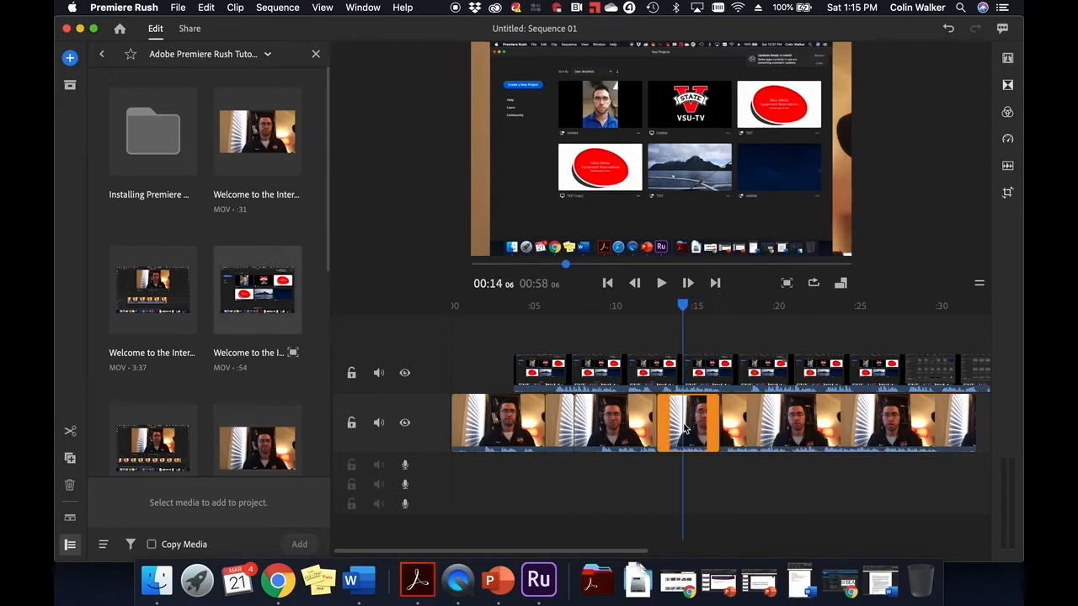
key("Delete")
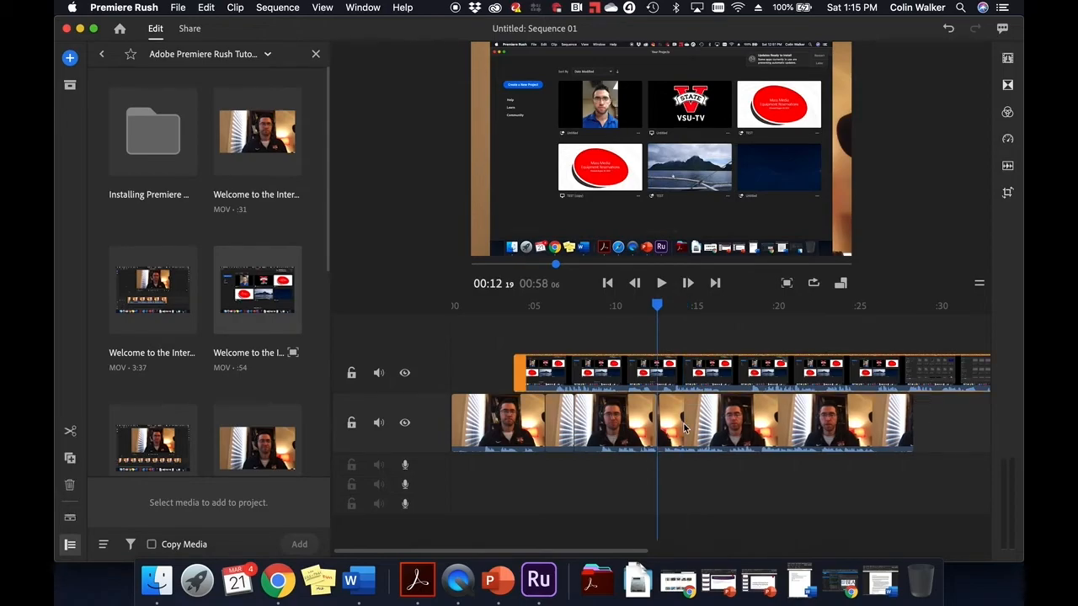
key("super+z")
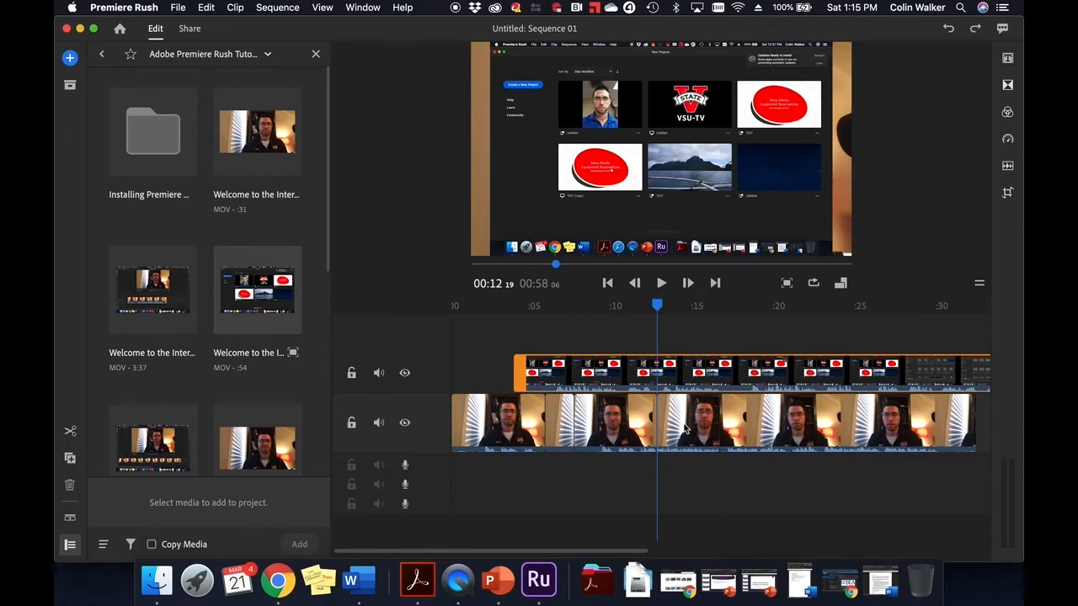
Step: Split the overlaid screen-recording clip at 00:09:04 and 00:13:20, and delete the segment between the cuts
left_click_drag(626, 309, 580, 305)
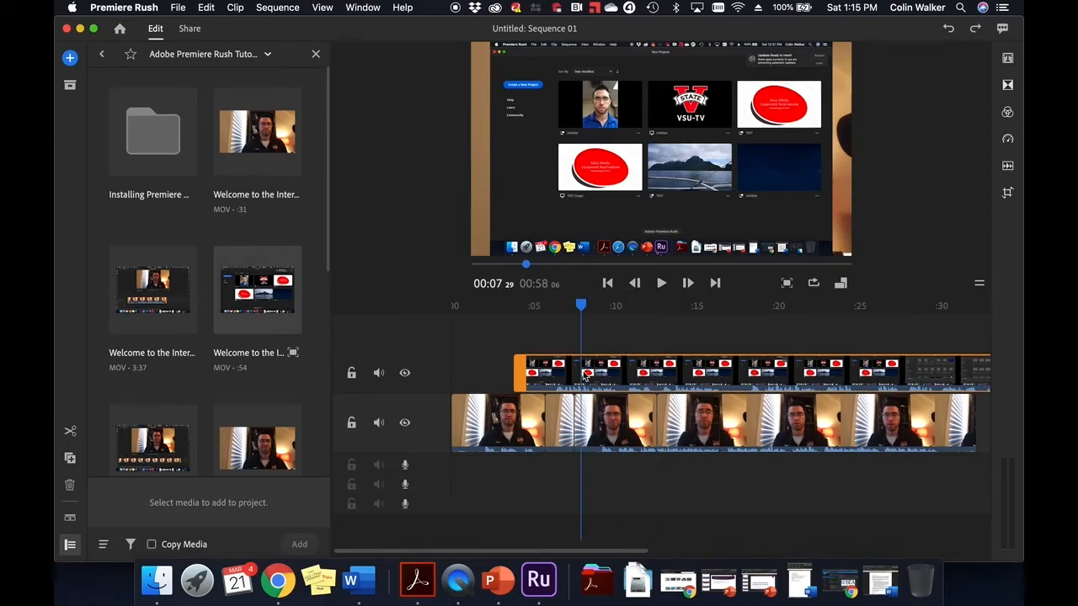
left_click(602, 380)
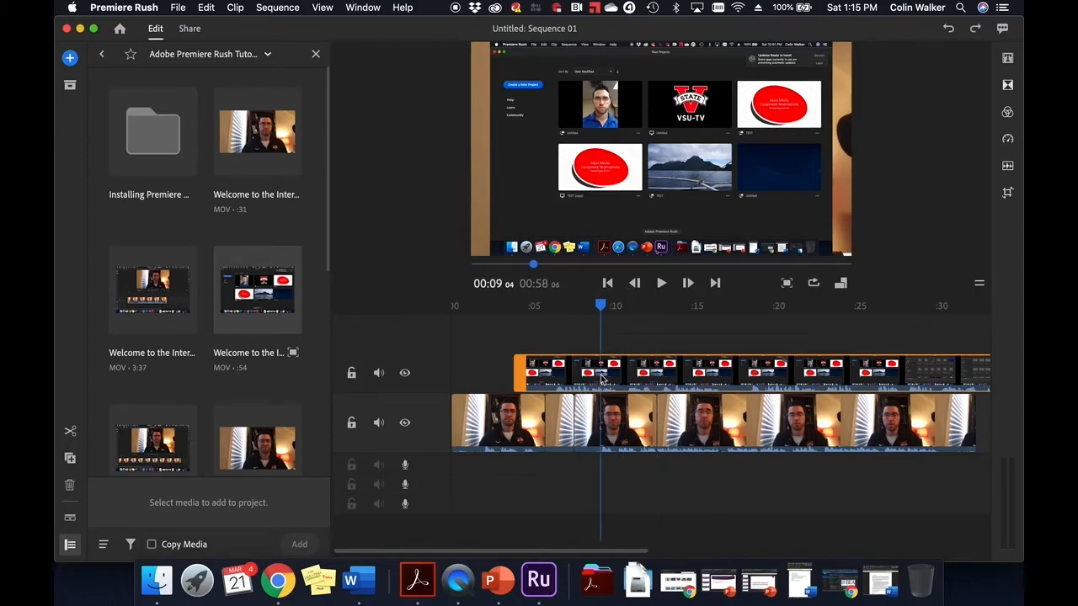
left_click(72, 432)
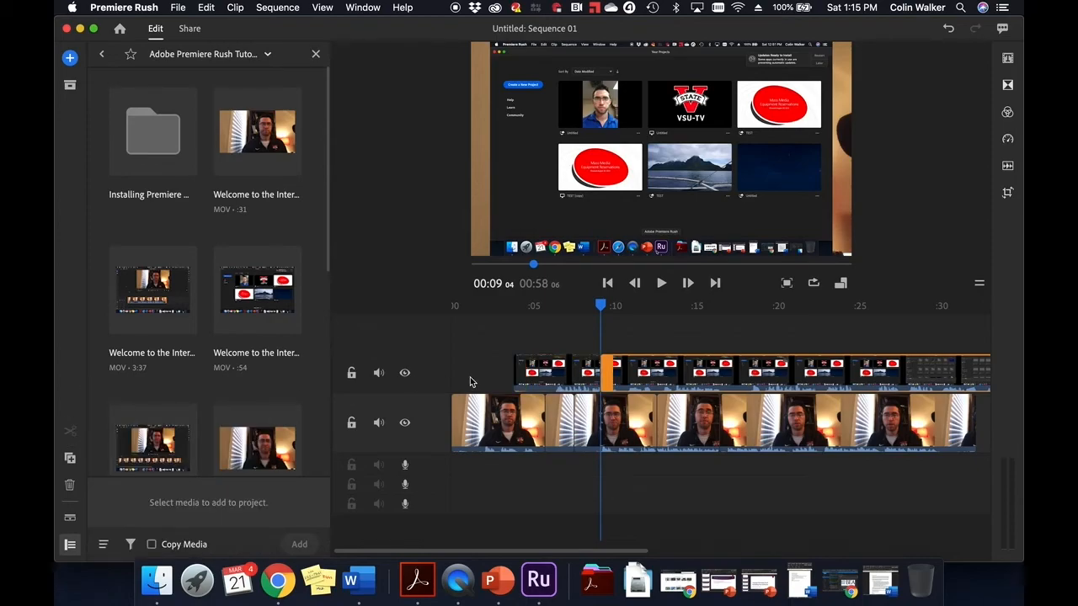
left_click_drag(610, 310, 675, 311)
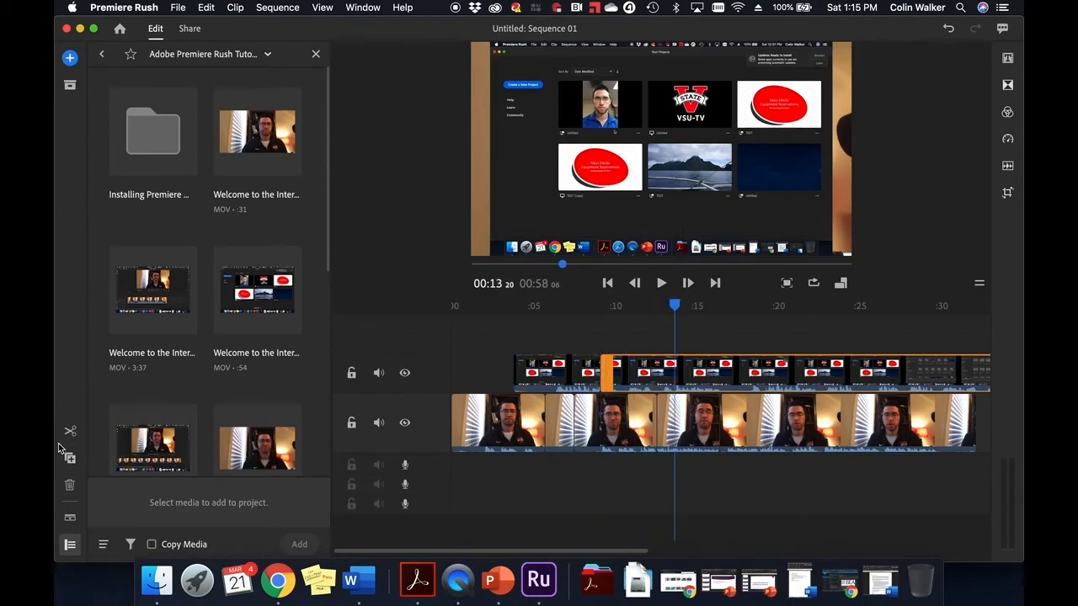
left_click(72, 432)
left_click(649, 373)
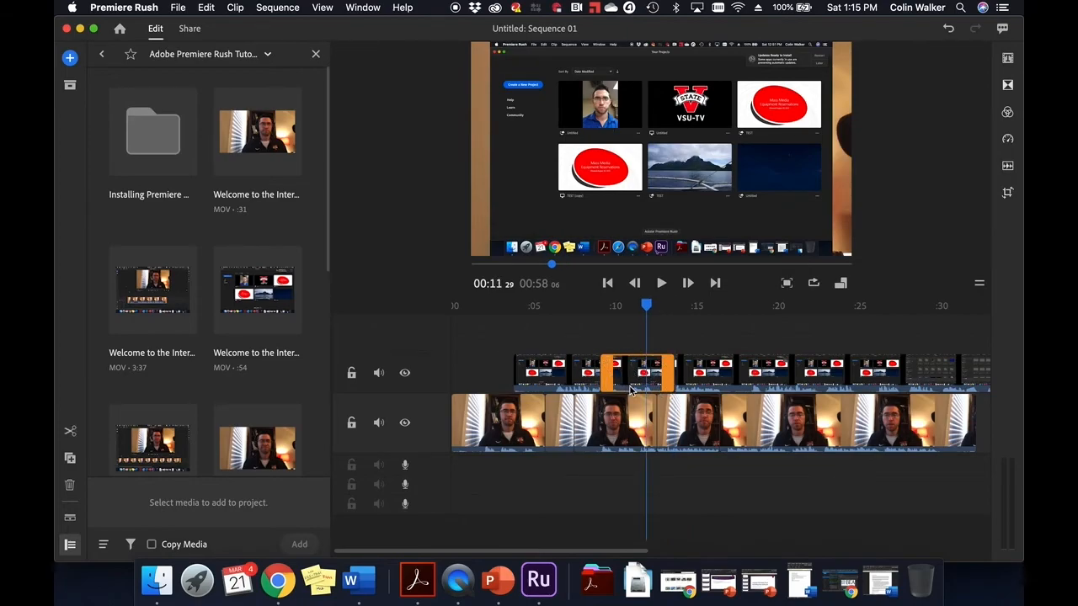
left_click(69, 487)
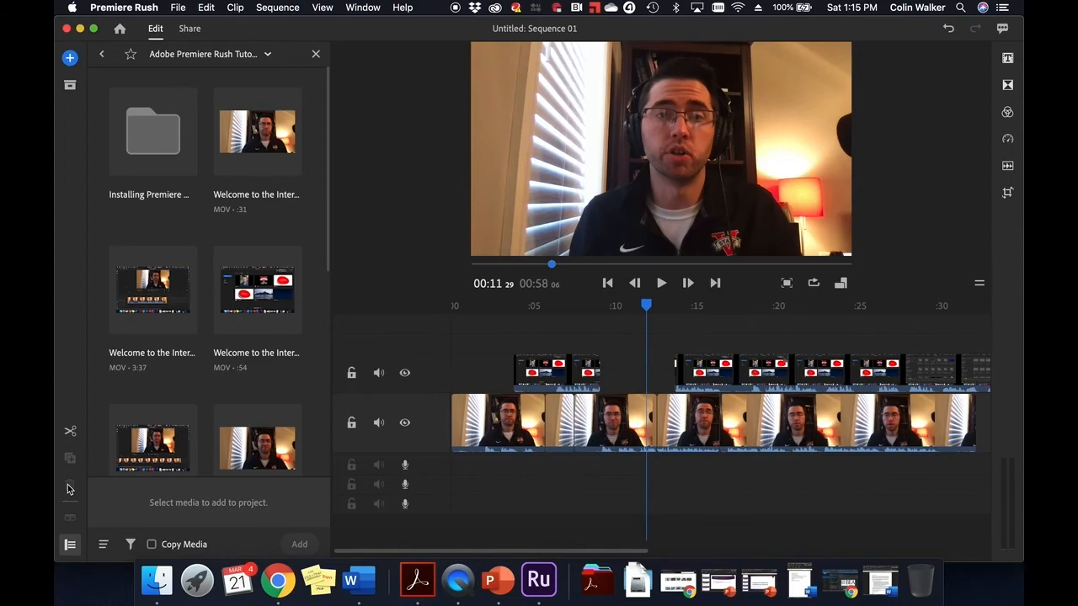